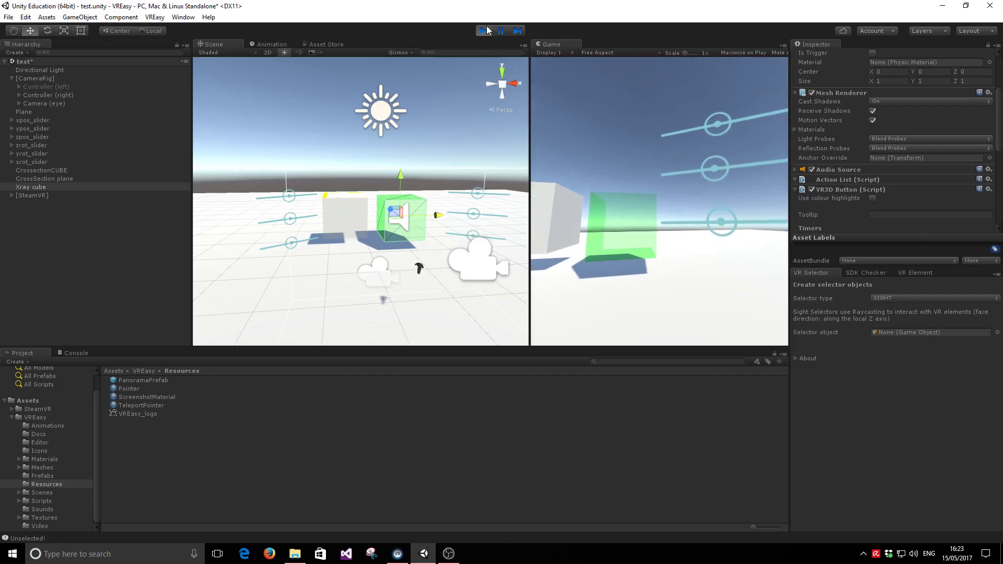
Stop Play mode and apply the VREasy xray material to the Xray cube, turning it green.
left_click(485, 30)
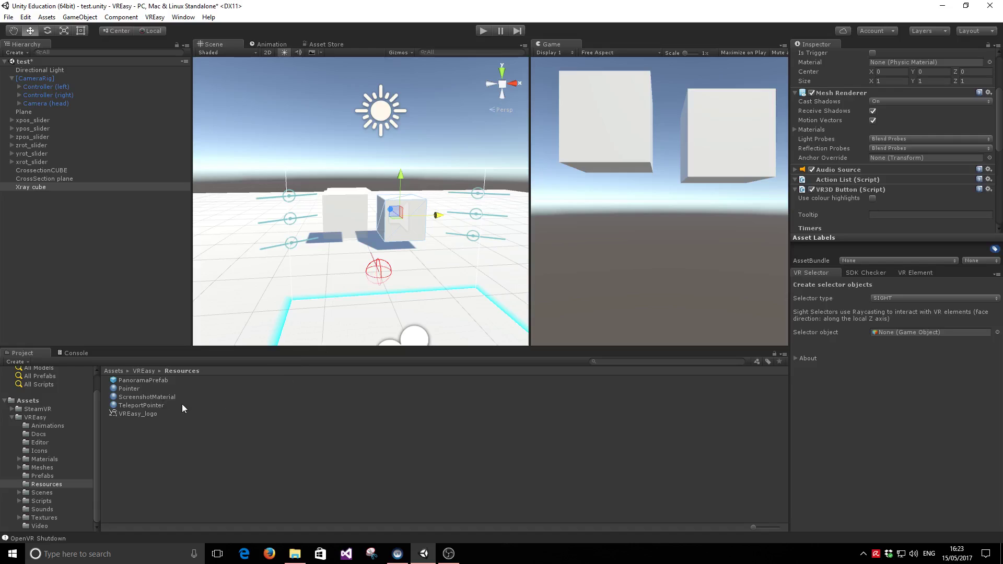
left_click(20, 456)
scroll(228, 450, "down", 5)
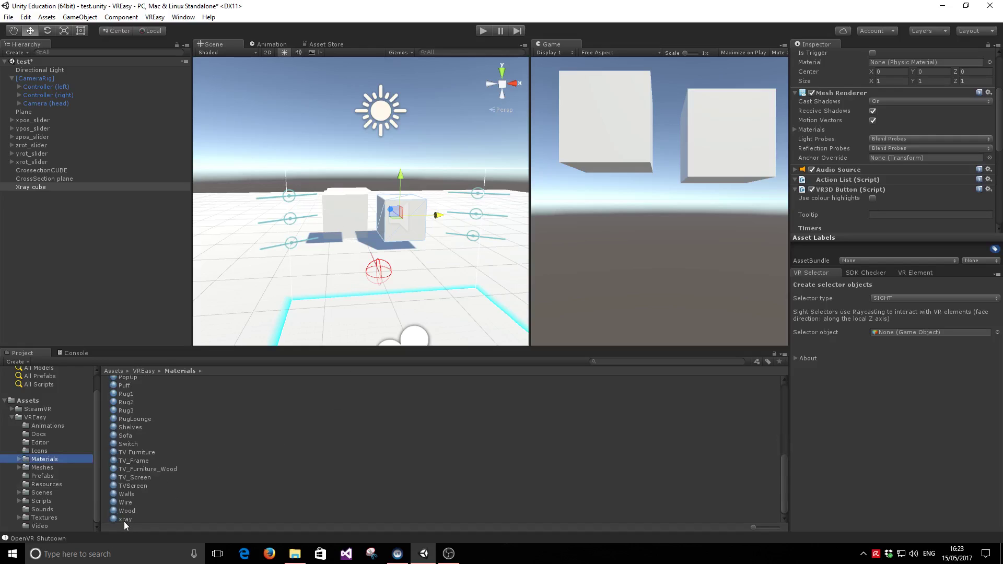
left_click_drag(121, 519, 417, 227)
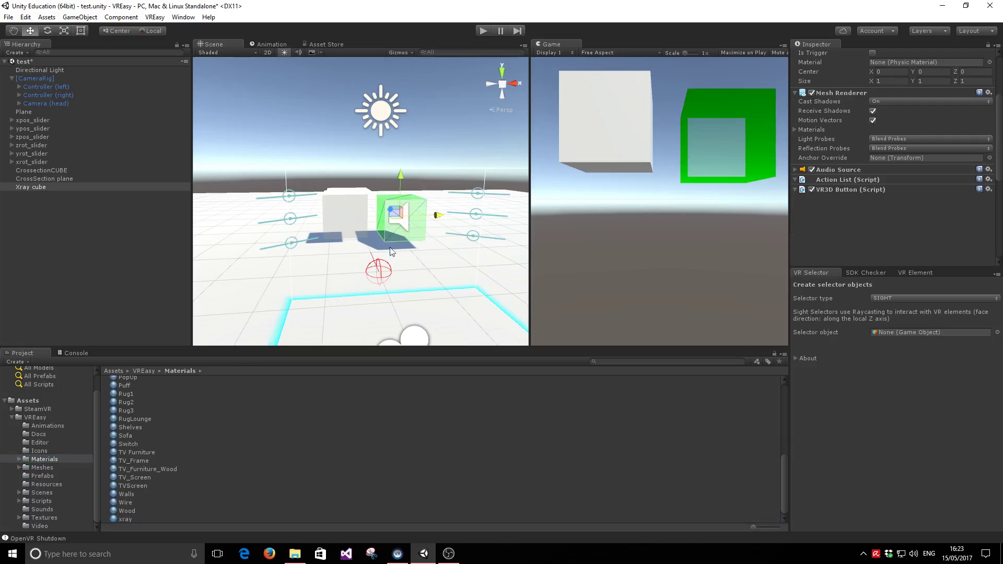
scroll(428, 237, "up", 4)
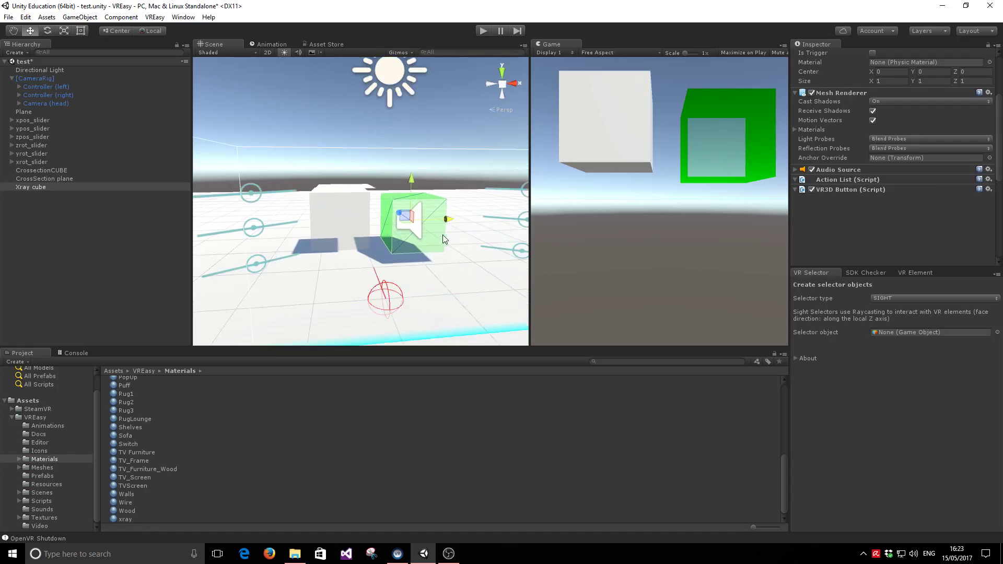
left_click_drag(472, 256, 429, 253, "alt")
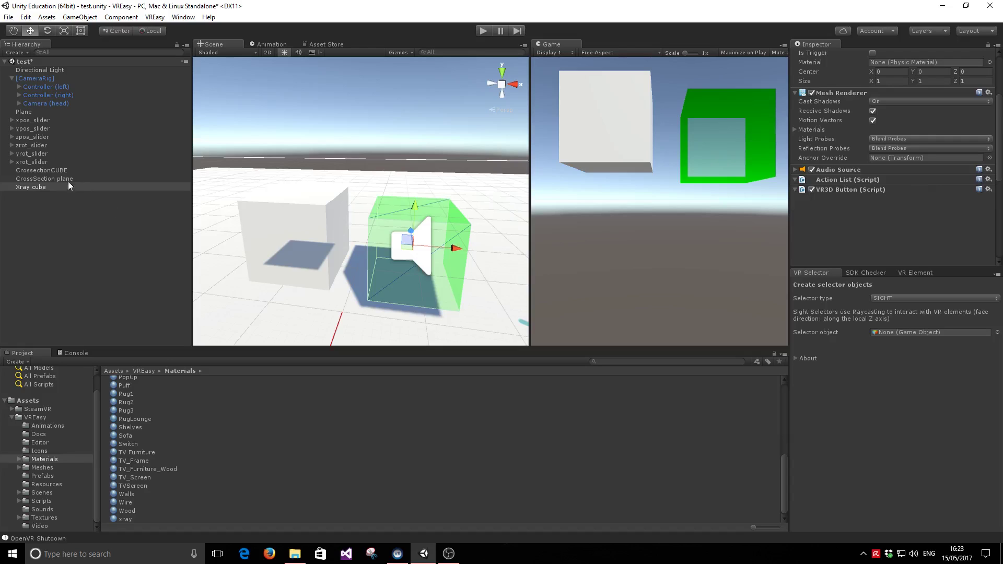
Set the xray material's _Color to red, _Inside to 0.403 and _Rim to 0.48.
left_click(33, 187)
scroll(941, 192, "down", 5)
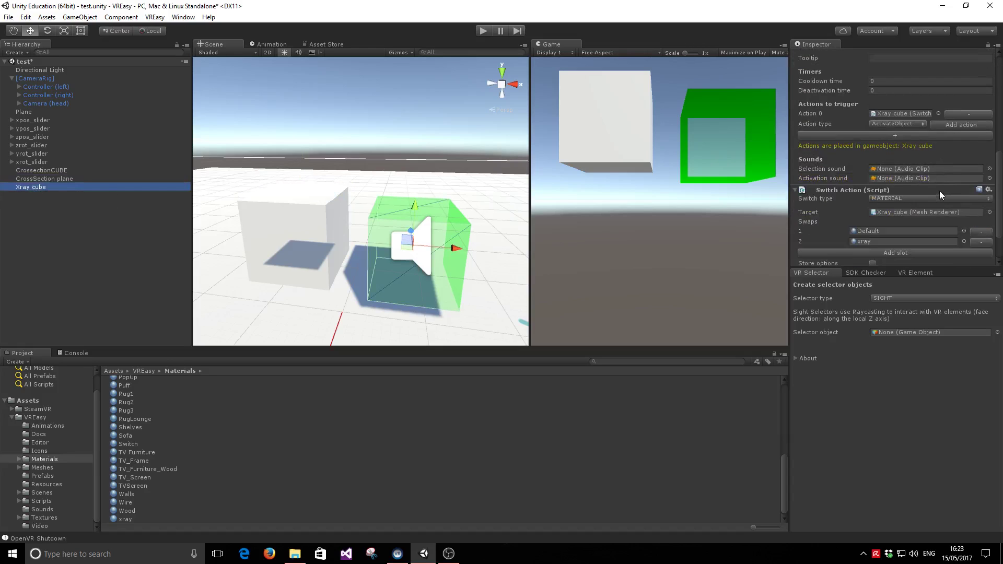
left_click(794, 236)
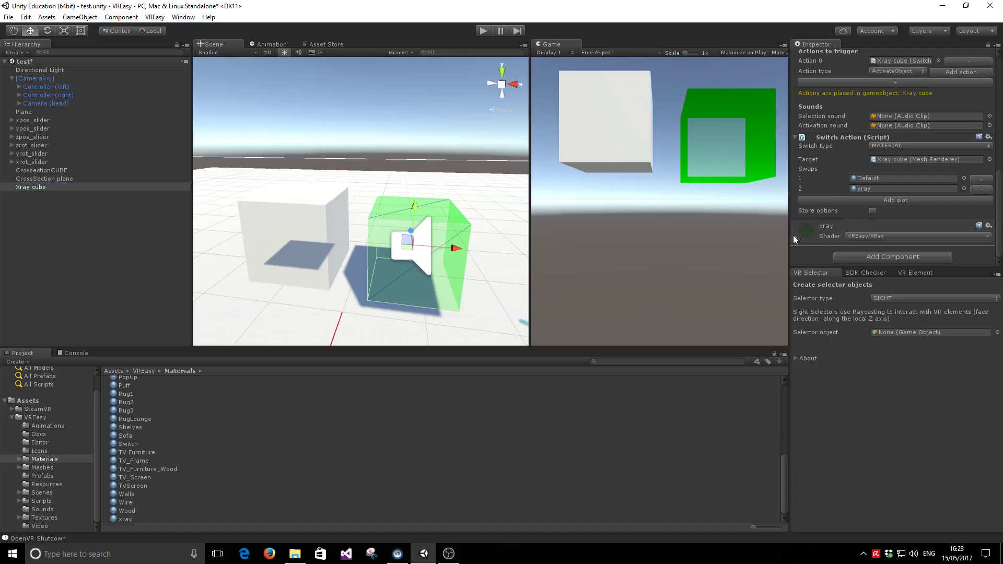
scroll(899, 215, "down", 1)
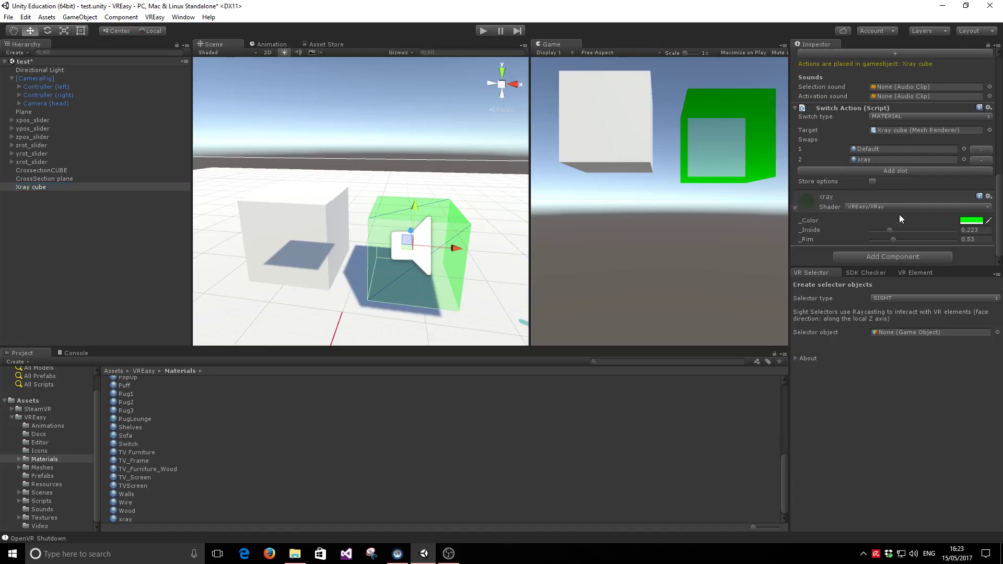
left_click(969, 221)
left_click(109, 63)
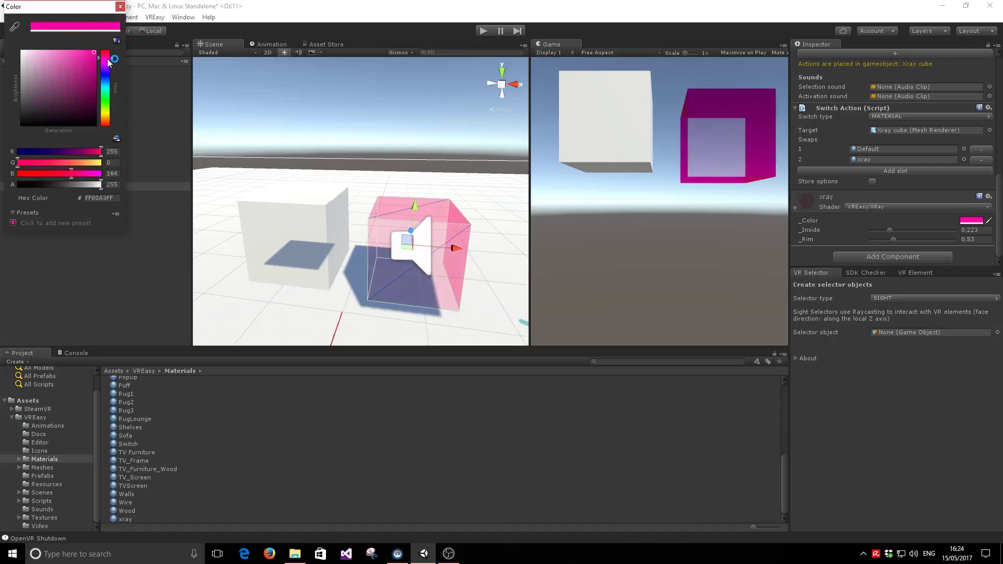
left_click_drag(108, 62, 106, 50)
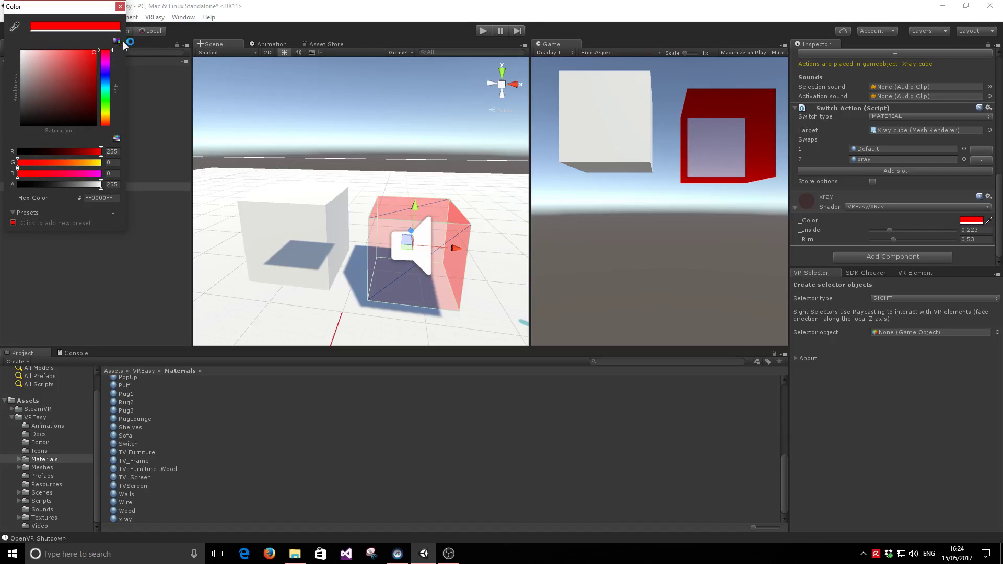
left_click_drag(72, 71, 118, 27)
left_click(121, 7)
mouse_move(895, 239)
left_mouse_down()
mouse_move(932, 239)
mouse_move(889, 240)
mouse_move(904, 227)
left_mouse_up()
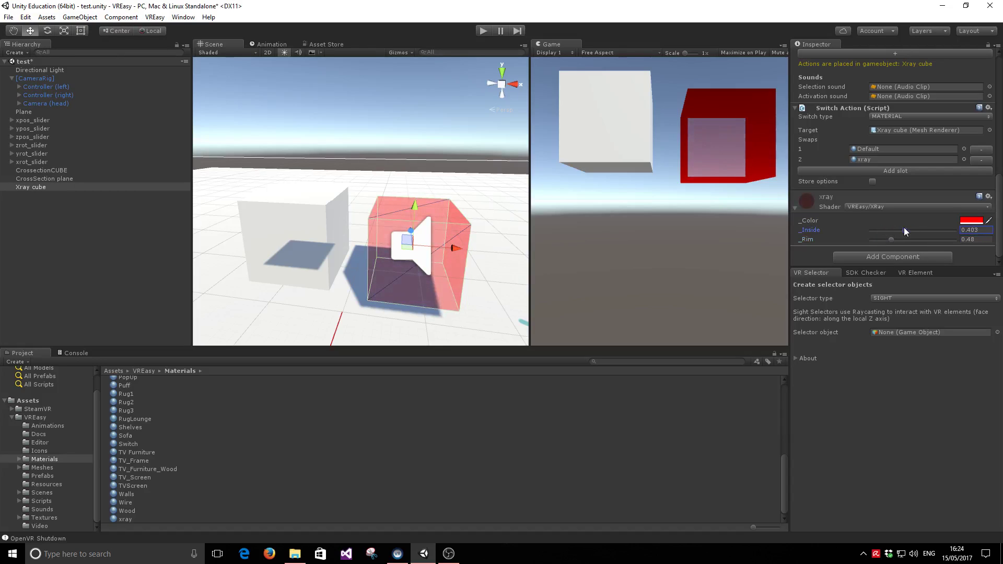
left_click(794, 207)
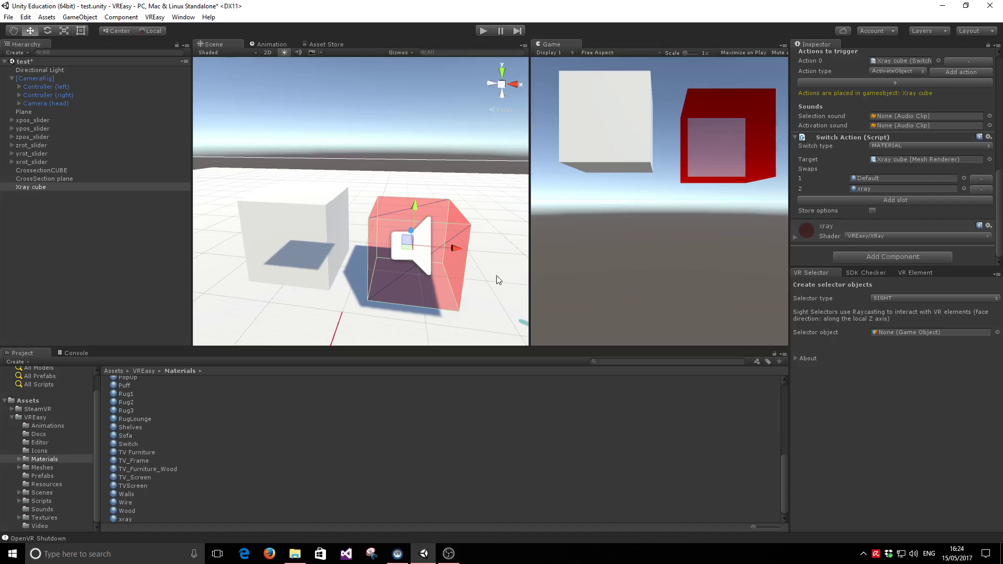
Drag the Default material from the top of the Materials folder onto the Xray cube.
left_click(38, 186)
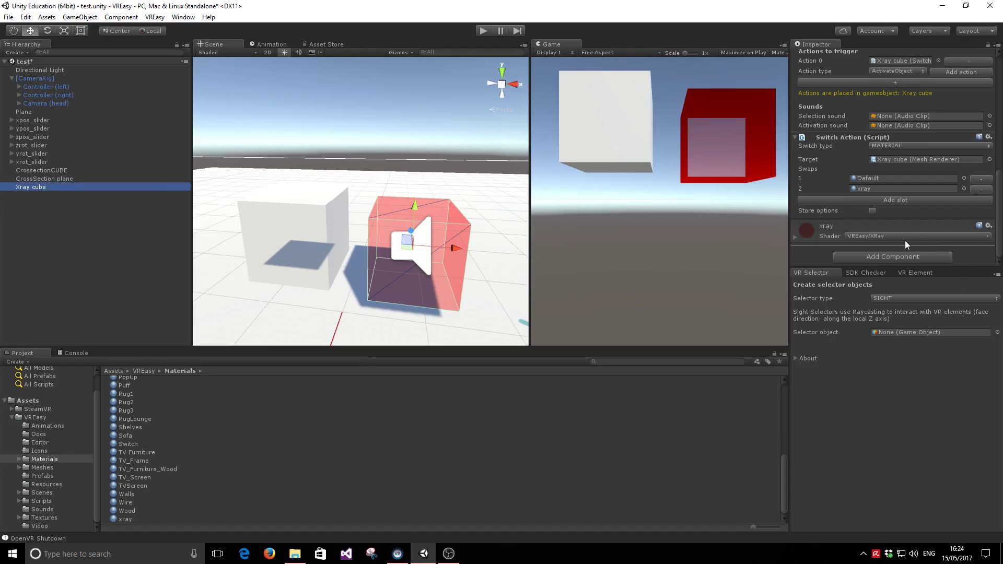
scroll(186, 458, "up", 5)
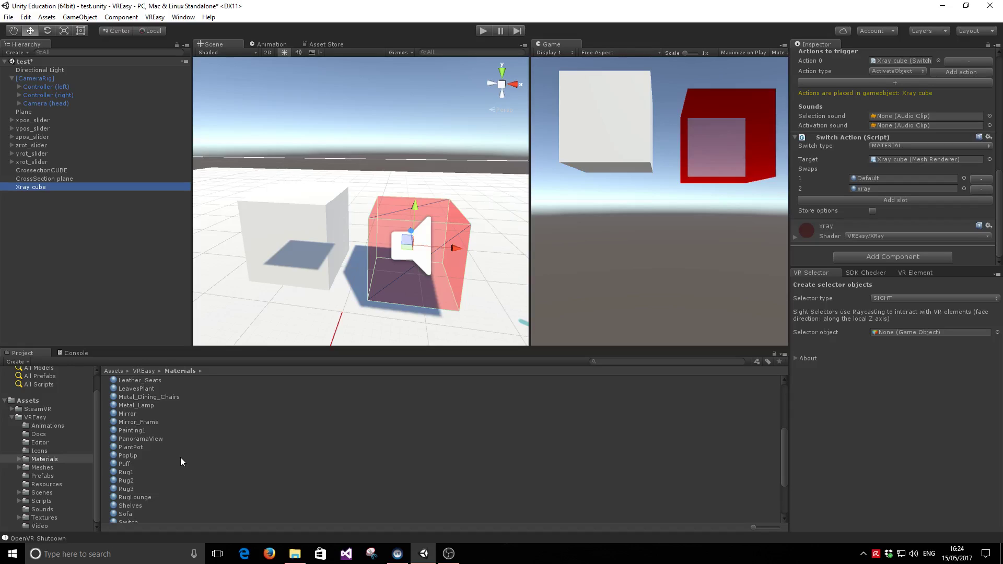
scroll(180, 457, "up", 5)
left_click_drag(180, 457, 464, 241)
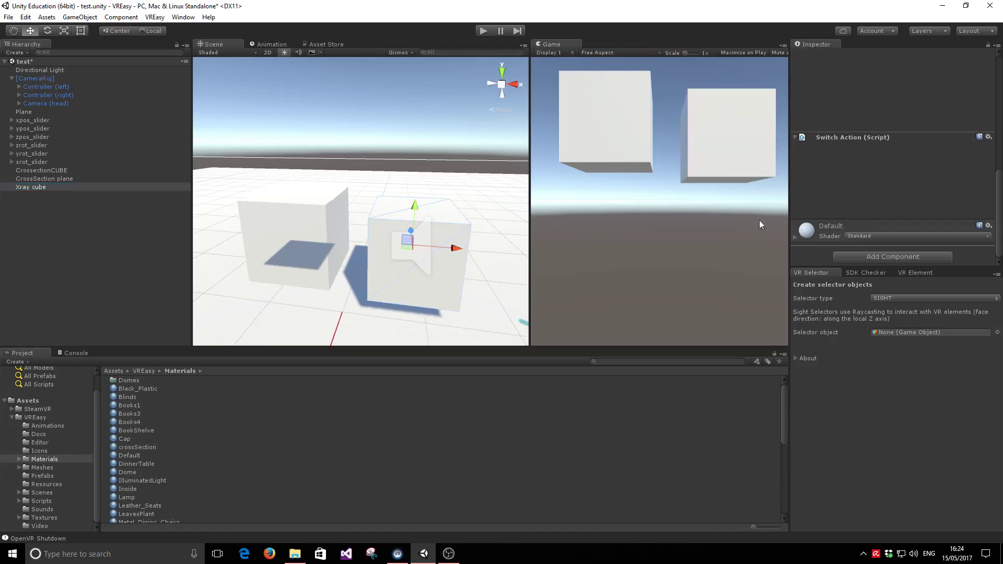
scroll(851, 174, "down", 2)
left_click(16, 178)
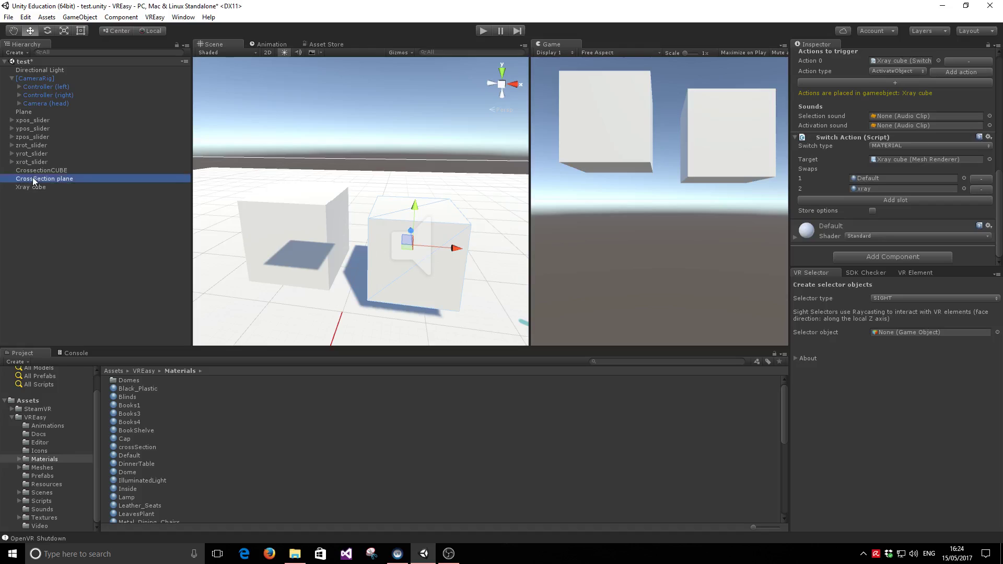
left_click(36, 188)
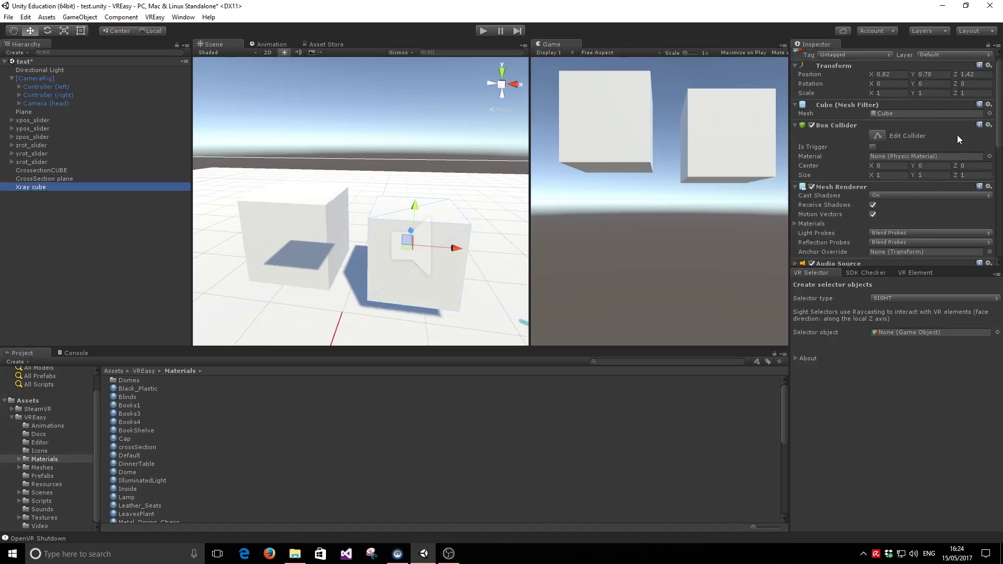
scroll(849, 155, "down", 5)
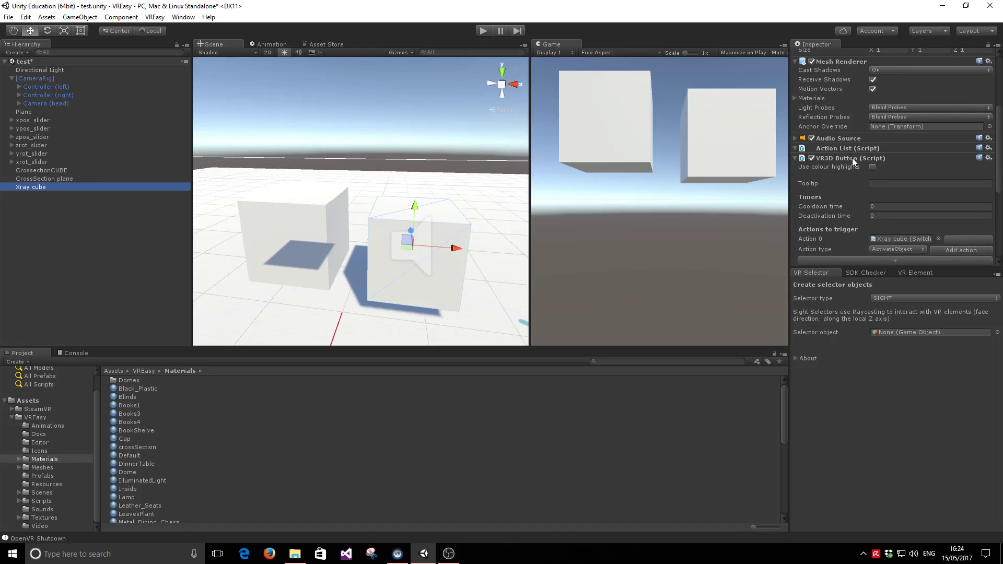
left_click(873, 167)
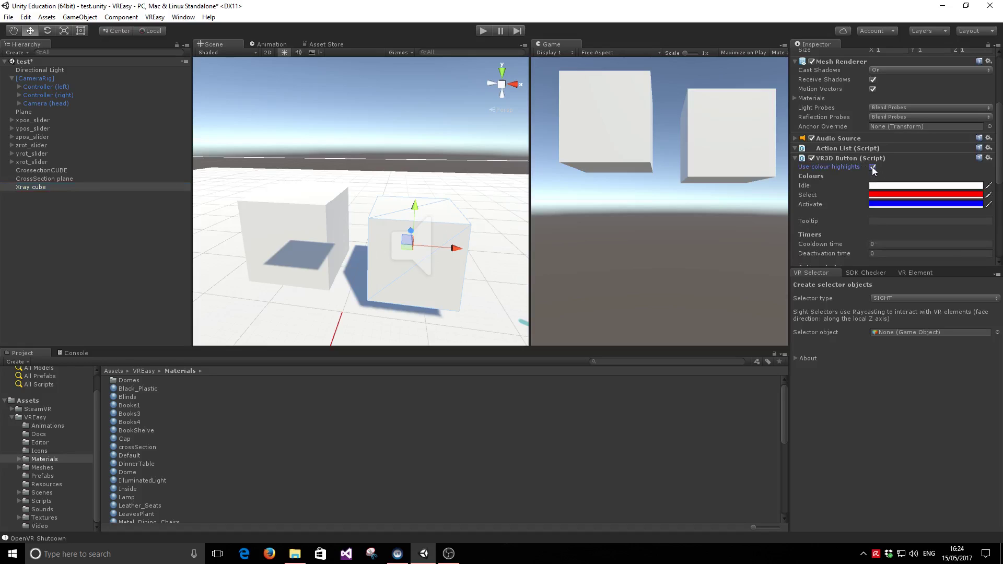
left_click(873, 167)
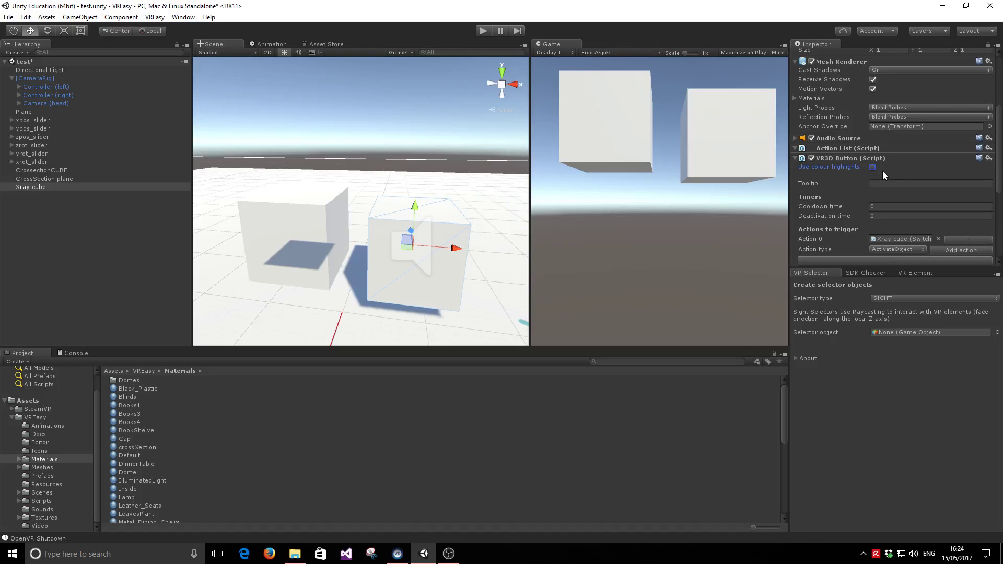
scroll(914, 169, "down", 5)
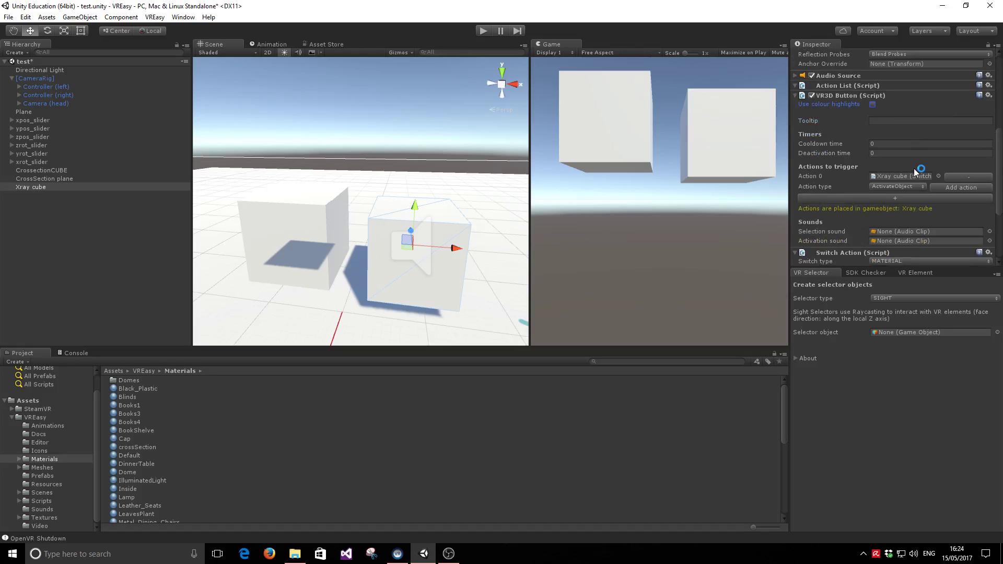
scroll(914, 169, "down", 2)
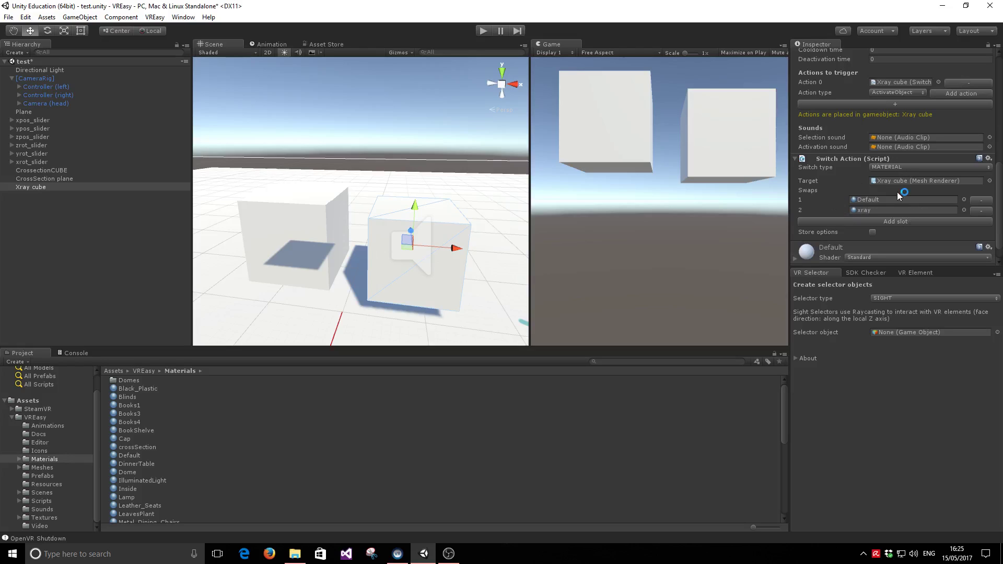
left_click(880, 181)
Run the scene in Play mode briefly, then stop it to return to editing.
left_click(482, 31)
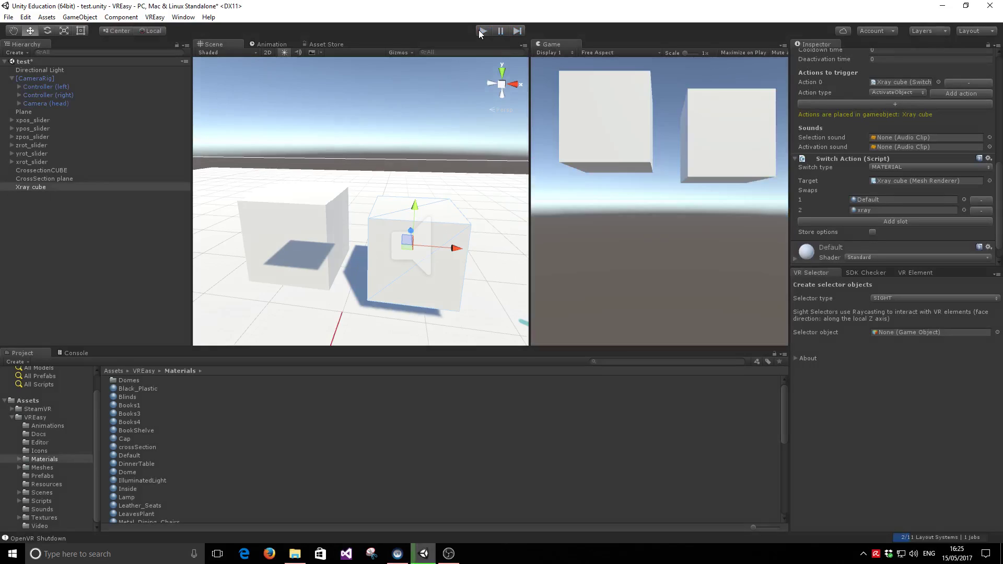
left_click(479, 31)
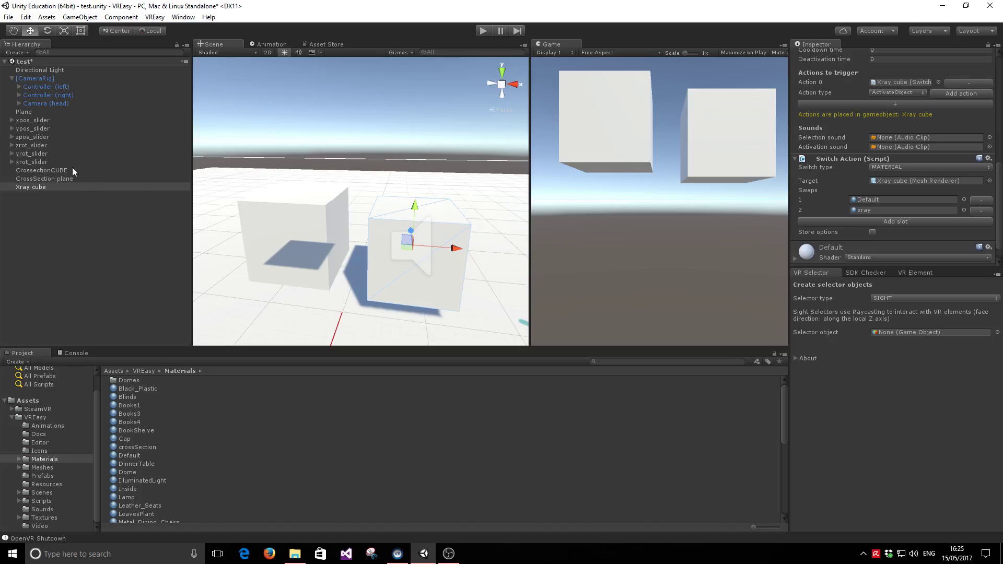
Switch the CrossectionCUBE's crossSection material shader to VREasy > CrossSection_standard.
left_click(304, 217)
left_click_drag(251, 289, 308, 295, "alt")
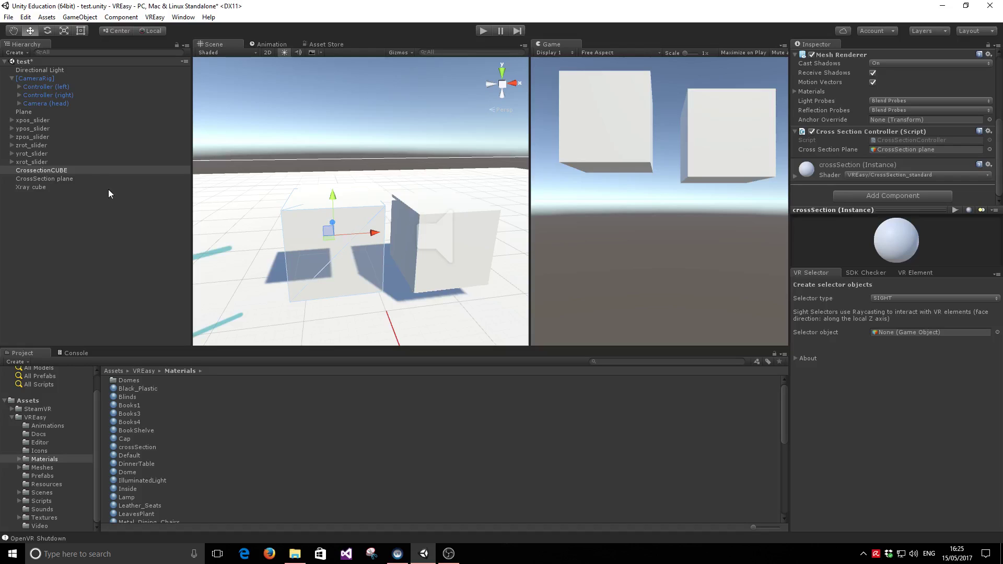
left_click(52, 162)
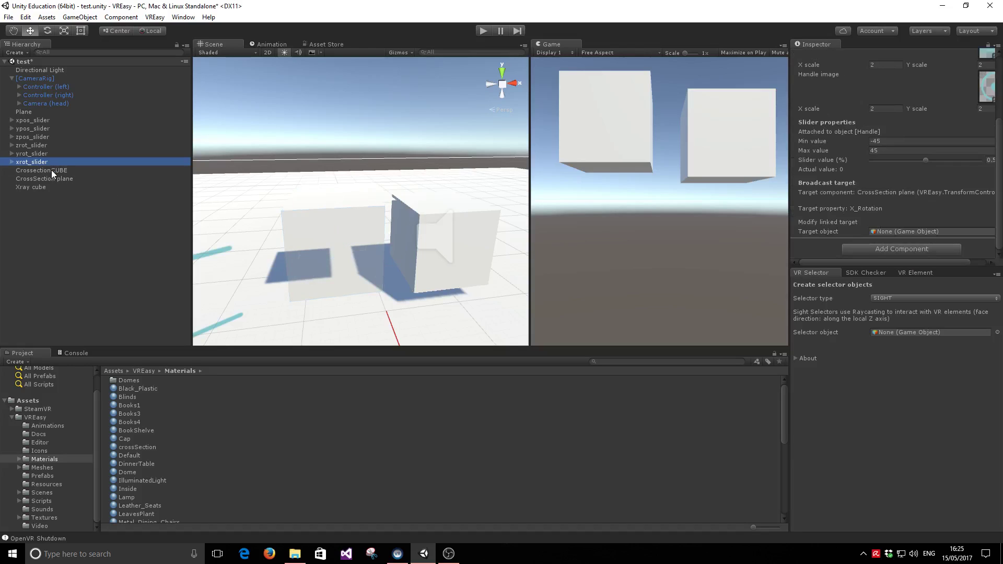
left_click(51, 170)
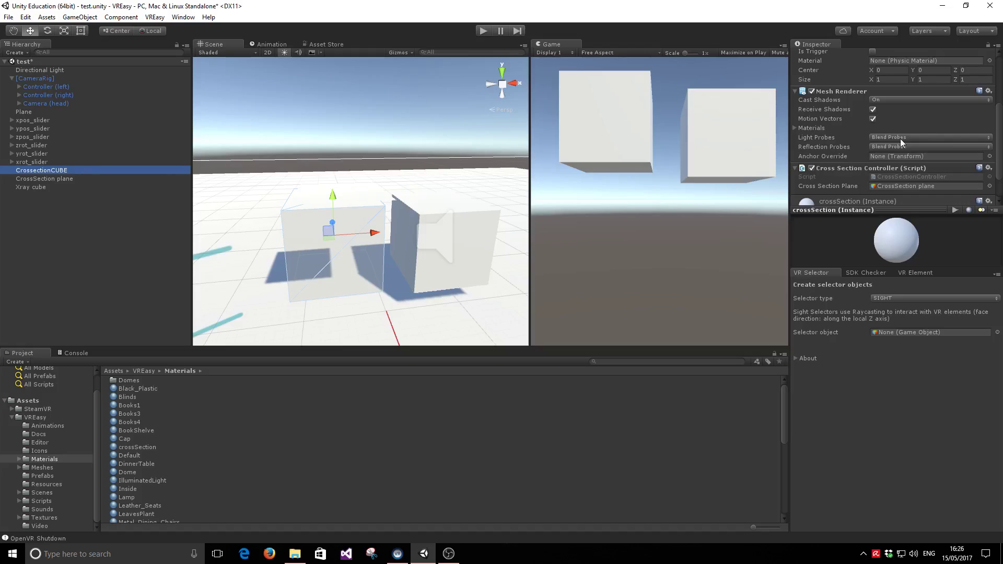
scroll(932, 136, "down", 2)
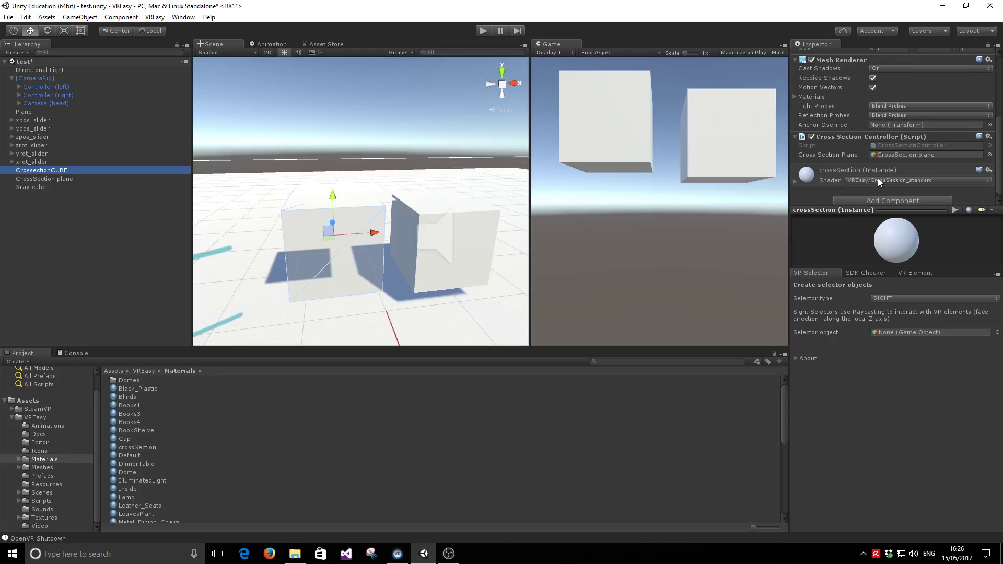
left_click(924, 181)
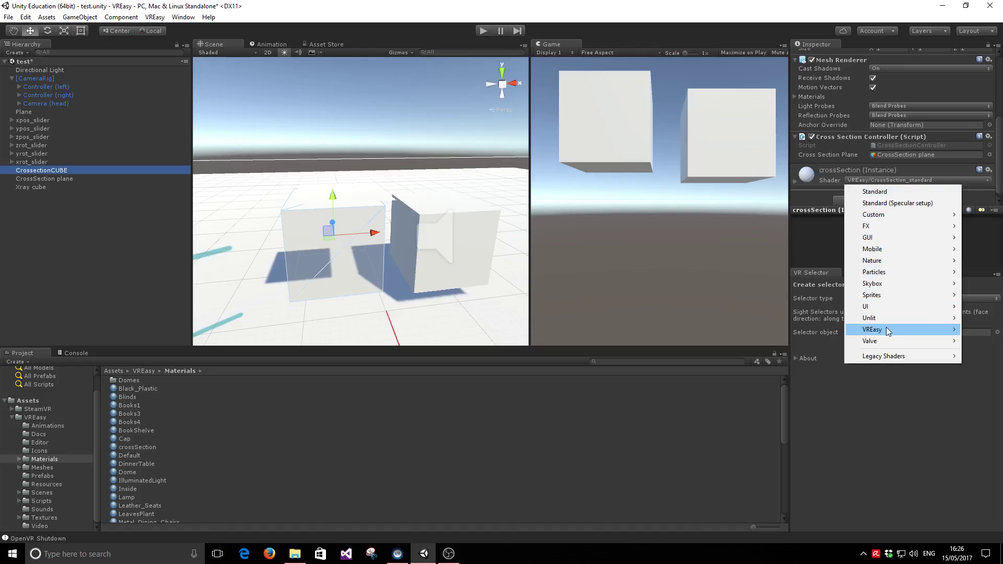
mouse_move(888, 330)
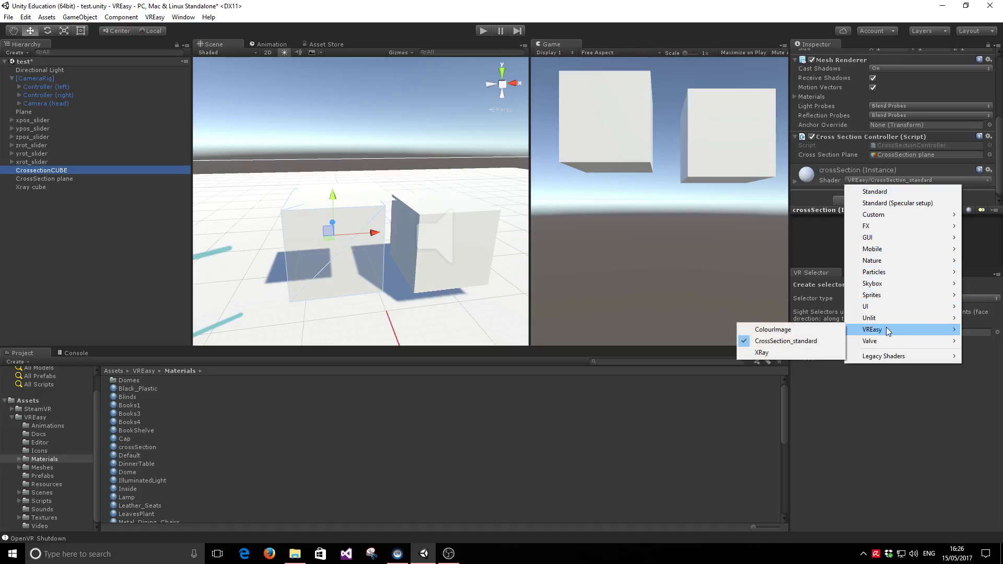
left_click(819, 343)
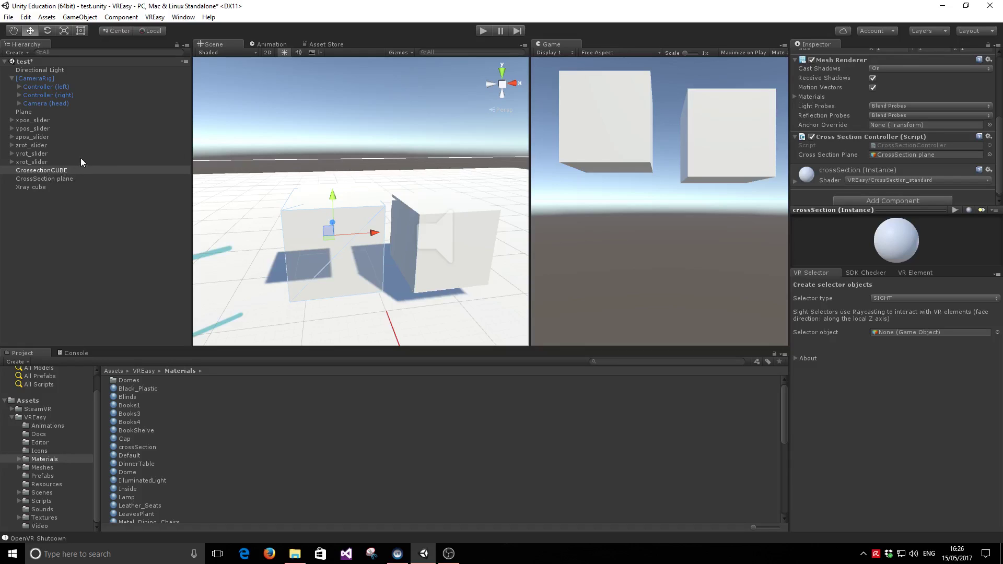
Assign the CrossSection plane as the cutting plane and move it to Y 0.918, Z 0.739.
left_click_drag(48, 181, 910, 156)
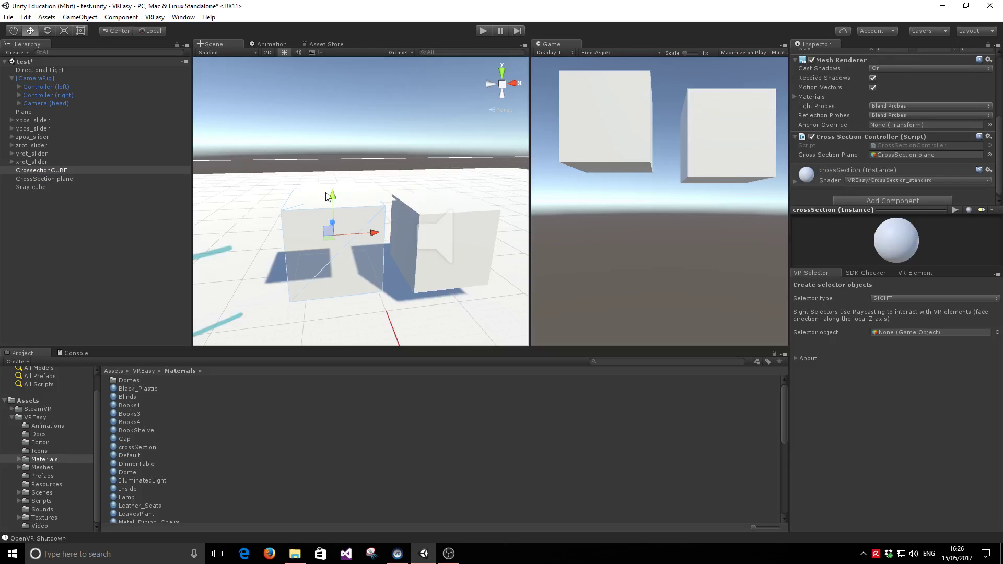
left_click(58, 179)
left_click(340, 151)
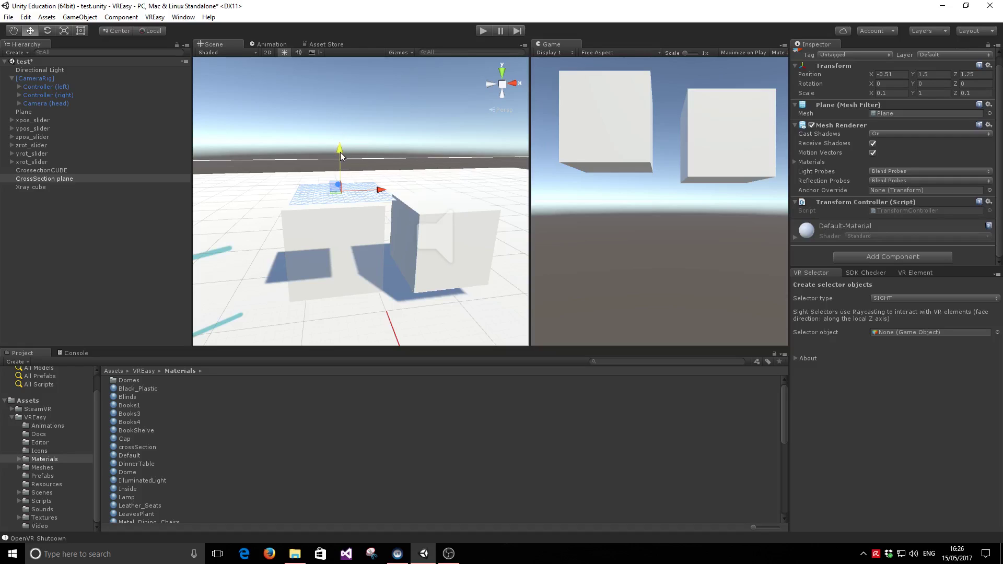
mouse_move(340, 150)
left_mouse_down()
mouse_move(351, 104)
mouse_move(347, 137)
left_mouse_up()
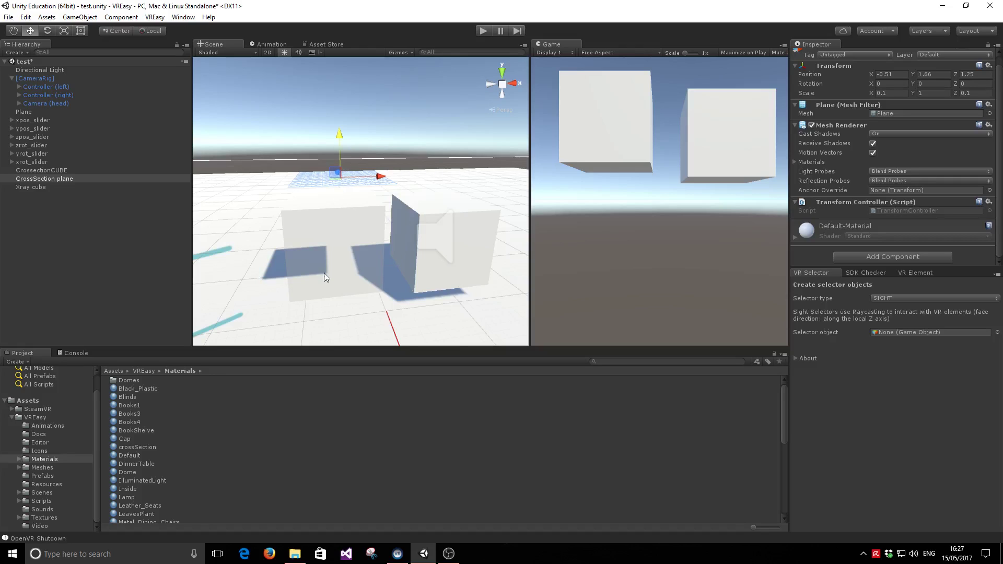
left_click_drag(339, 137, 388, 164)
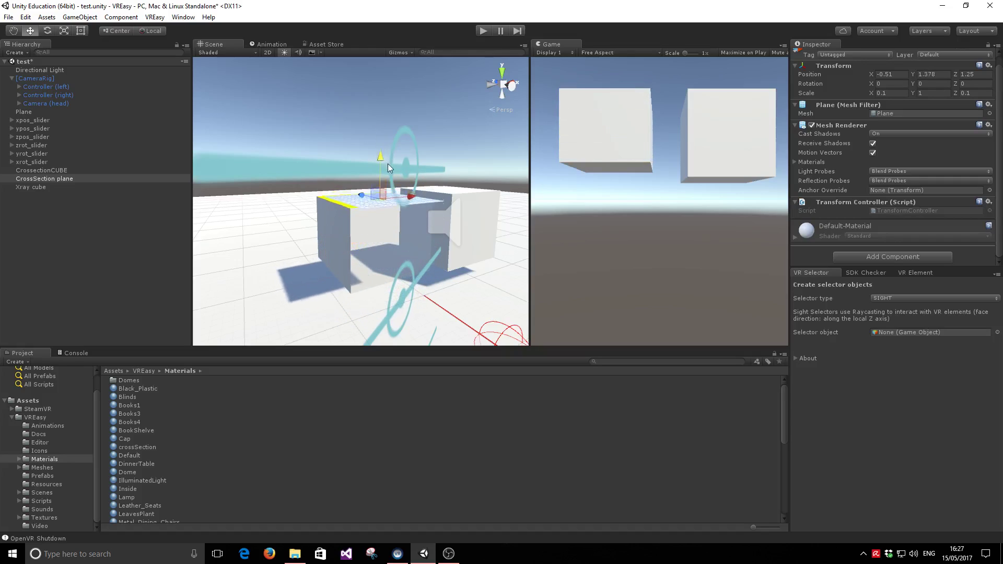
left_click_drag(361, 197, 333, 235)
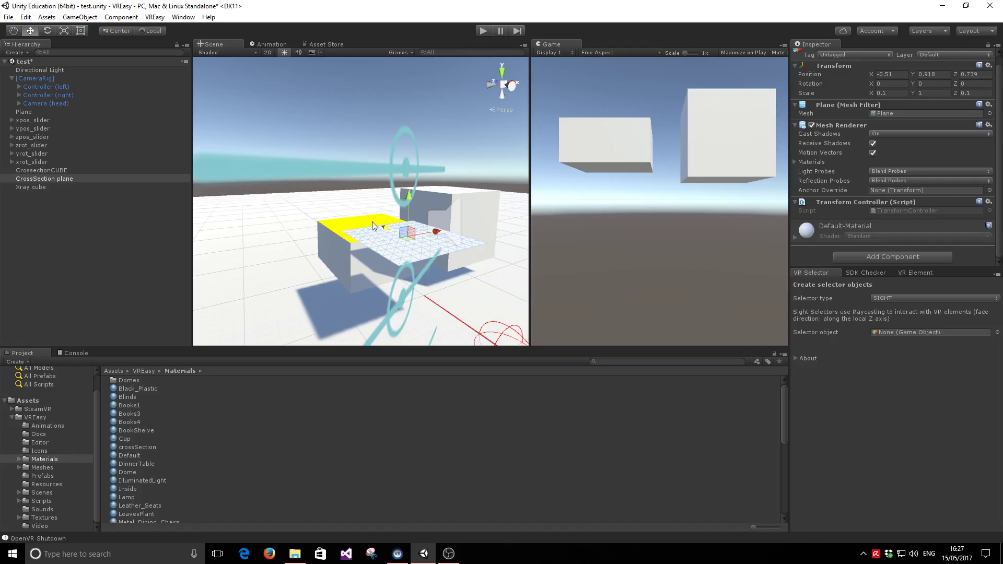
Change the CrossectionCUBE material's Cross Section Colour from yellow to red.
left_click(42, 170)
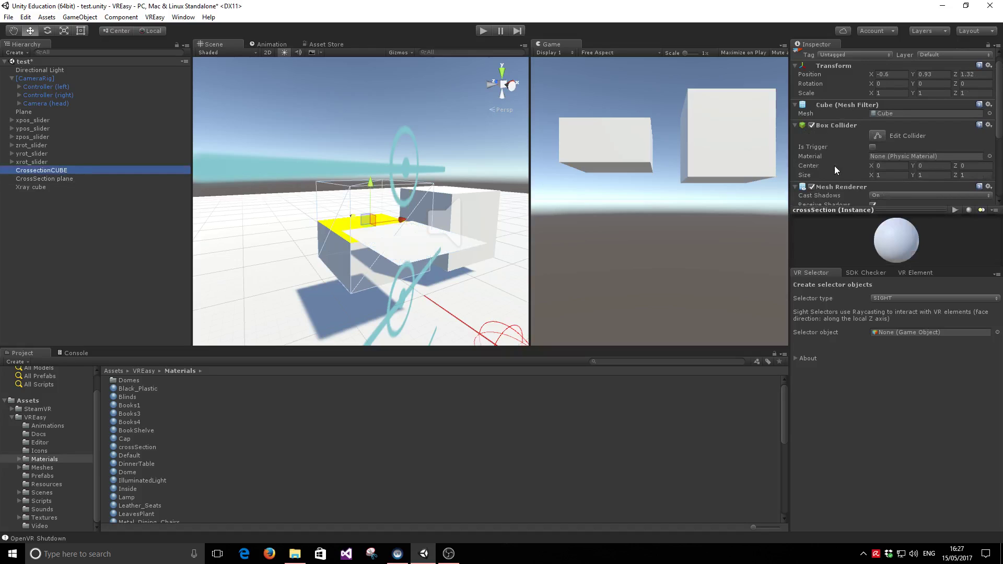
scroll(851, 162, "down", 5)
left_click(795, 178)
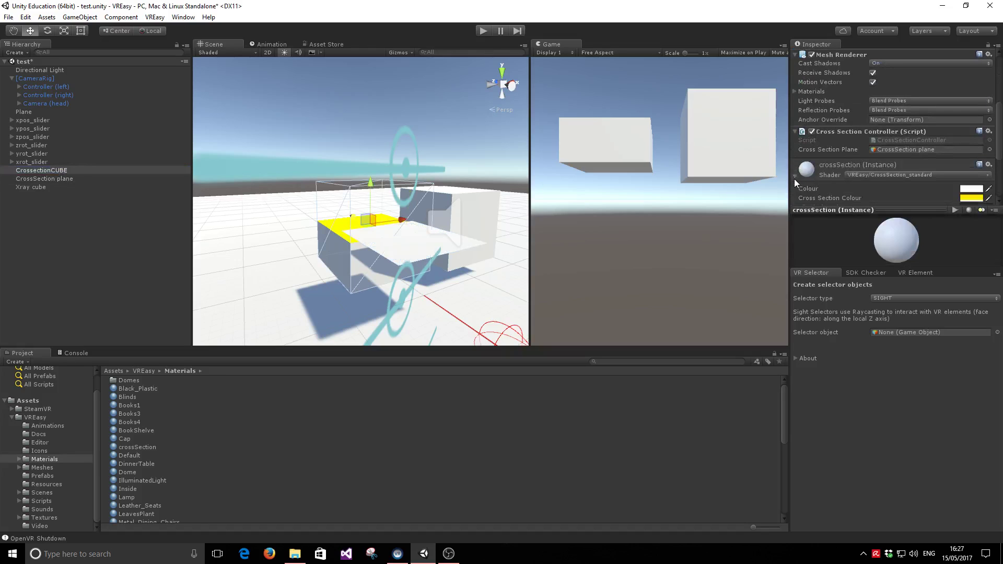
scroll(795, 179, "down", 3)
left_click(973, 135)
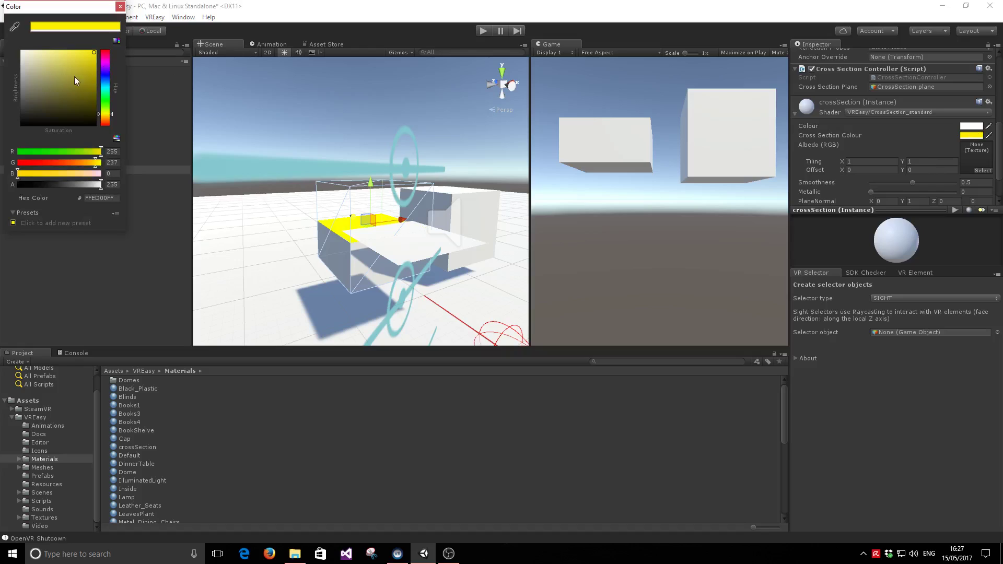
left_click_drag(107, 59, 107, 52)
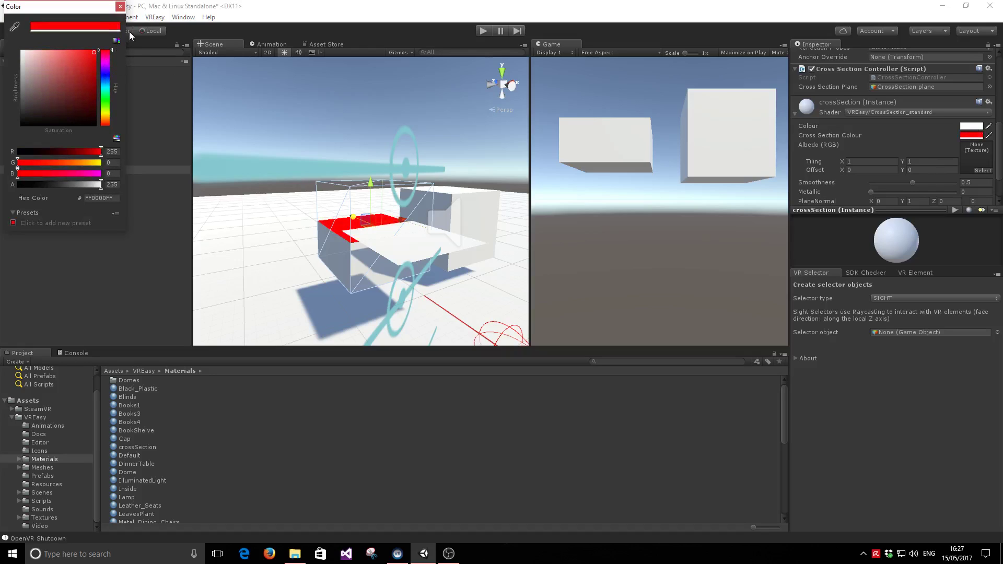
left_click(120, 7)
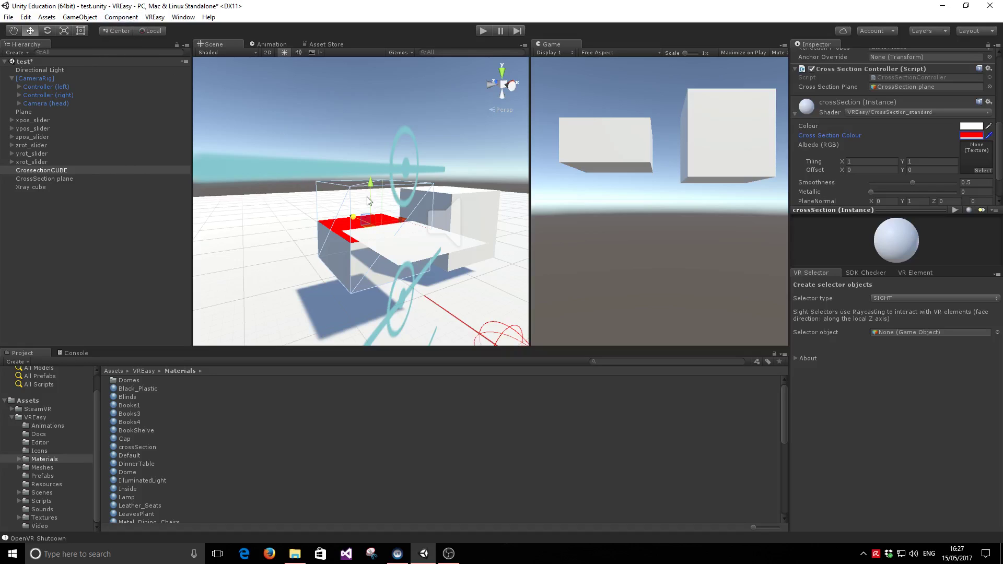
Hide the CrossSection plane's Mesh Renderer and move it to Y 1.495, Z 1.258.
left_click(69, 179)
left_click_drag(413, 215, 362, 236)
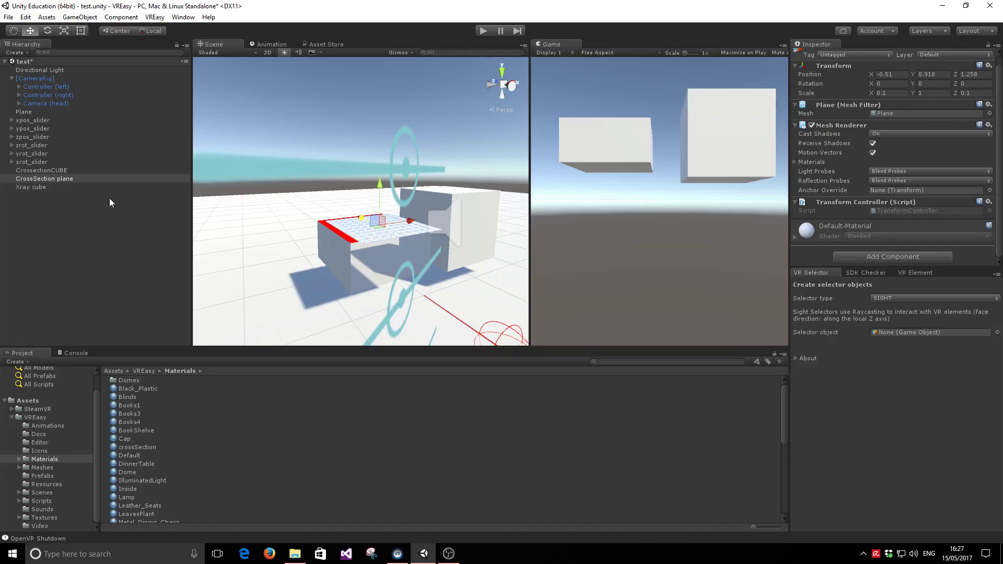
scroll(900, 125, "up", 1)
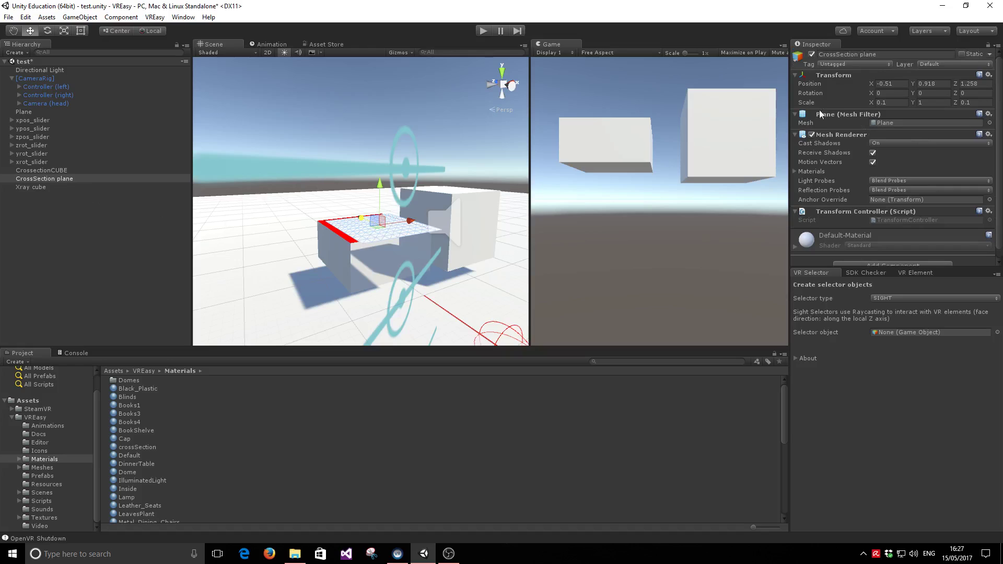
left_click(812, 135)
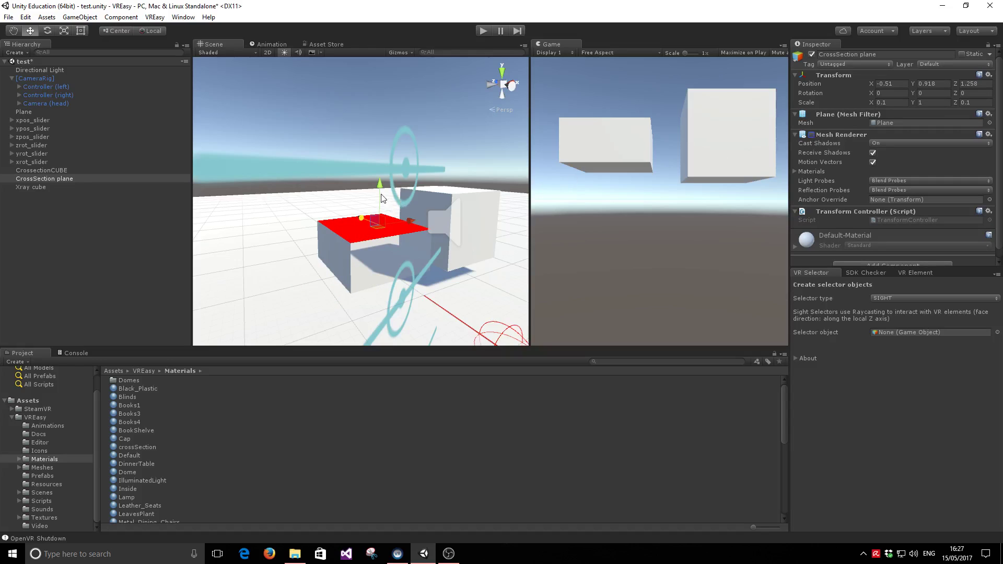
left_click_drag(380, 186, 374, 246)
Run the scene in Play mode to test the red cross-section and X-ray cubes.
left_click(484, 31)
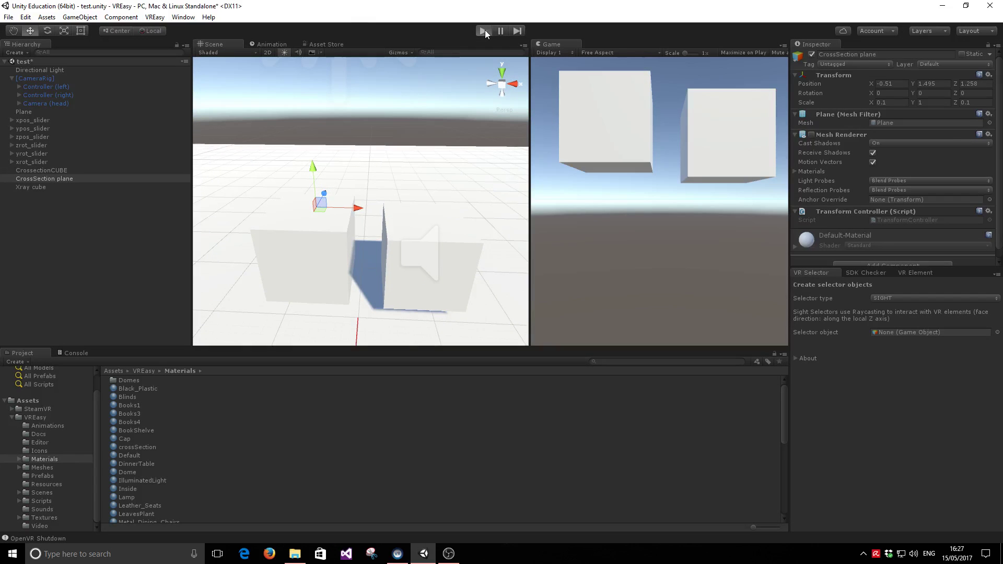